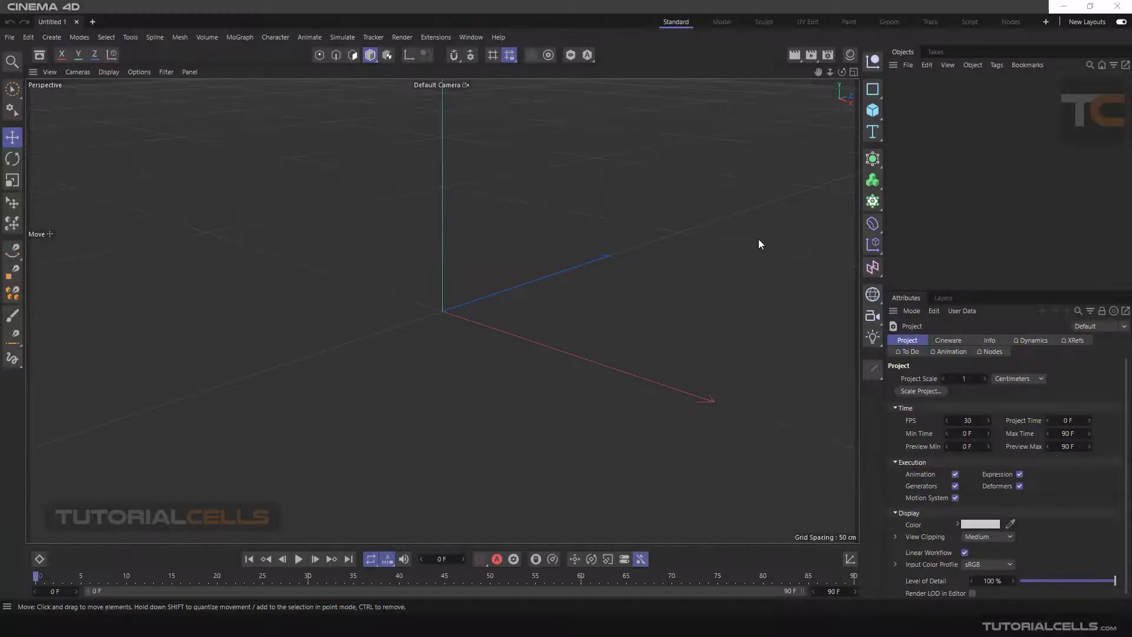
# Open the Generators flyout to pick the Vectorizer object for the empty scene
pyautogui.click(873, 159)
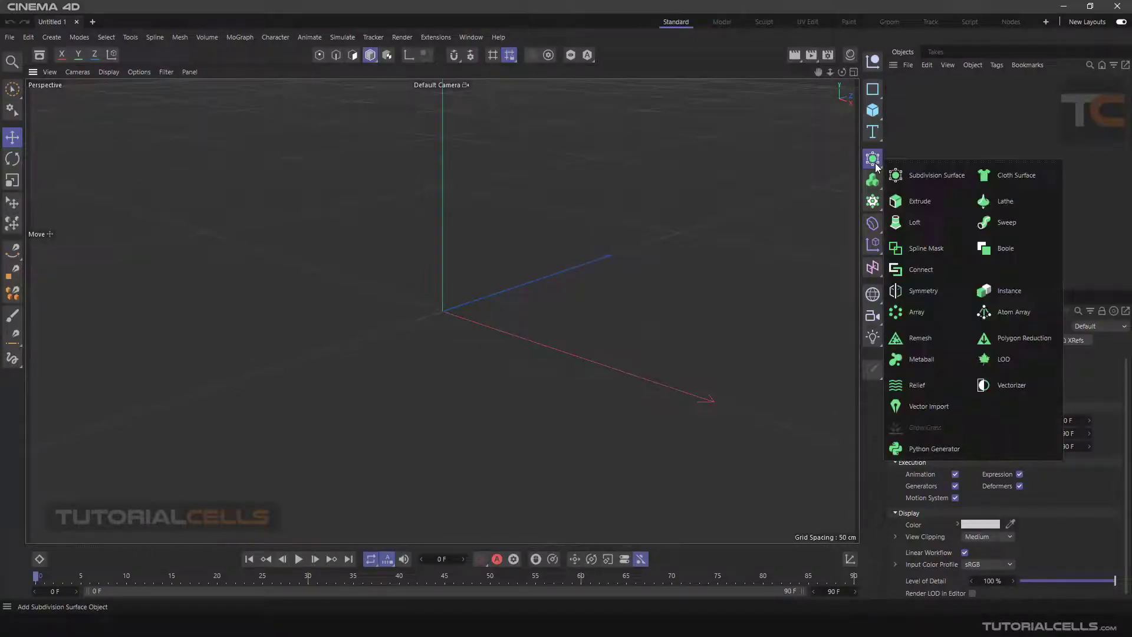
pyautogui.click(1005, 391)
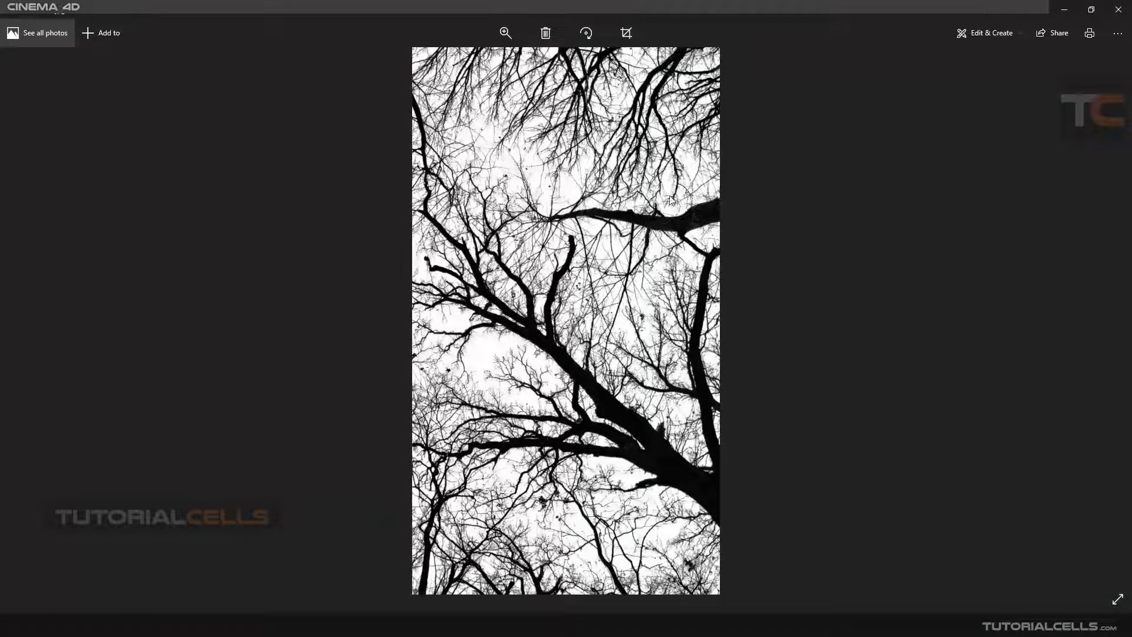
pyautogui.click(1059, 10)
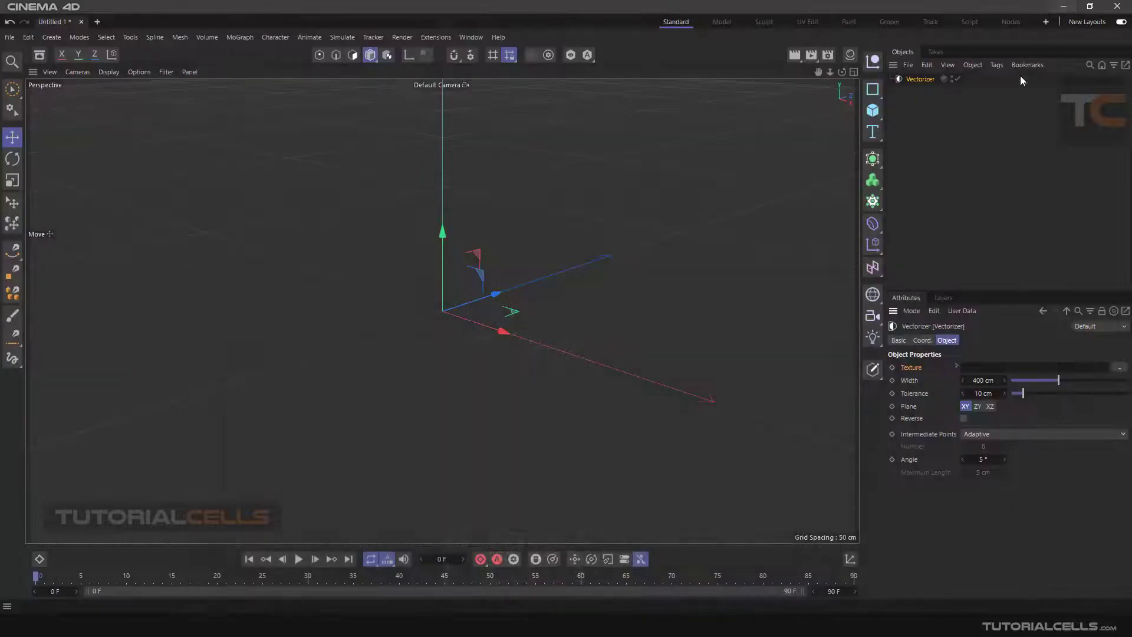
# Load bb (1).jpg as the Vectorizer texture without copying it into the project
pyautogui.click(1119, 371)
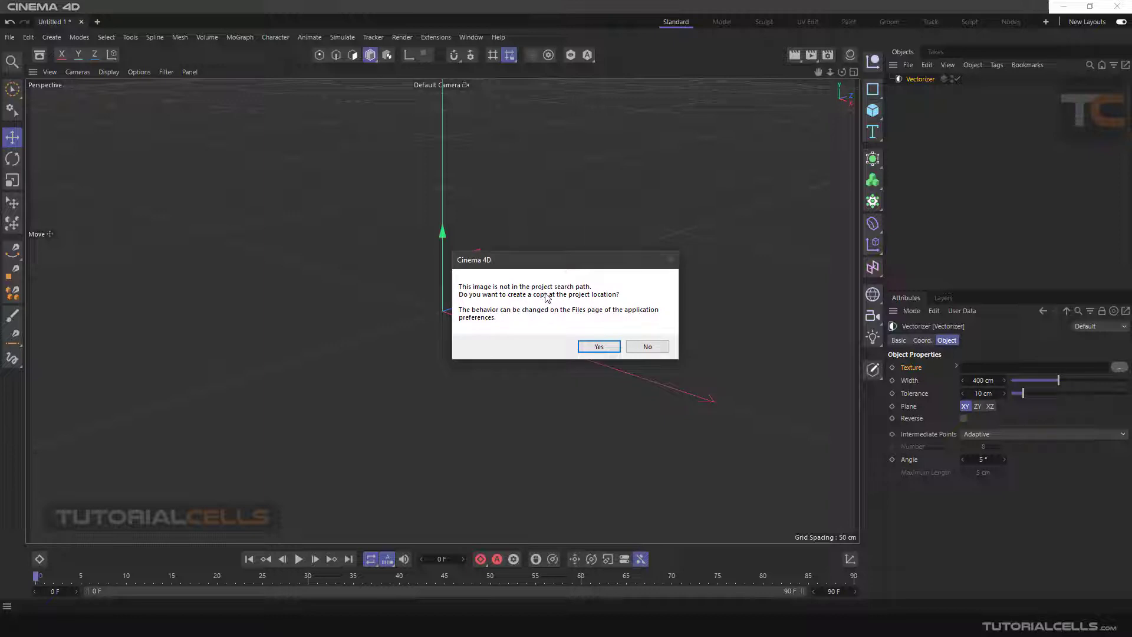
pyautogui.click(656, 348)
pyautogui.click(651, 348)
pyautogui.keyDown('alt'); pyautogui.moveTo(515, 292); pyautogui.dragTo(545, 246); pyautogui.keyUp('alt')
# Set the Vectorizer Width to 450 cm and Tolerance to 16 cm
pyautogui.scroll(5, 505, 254)
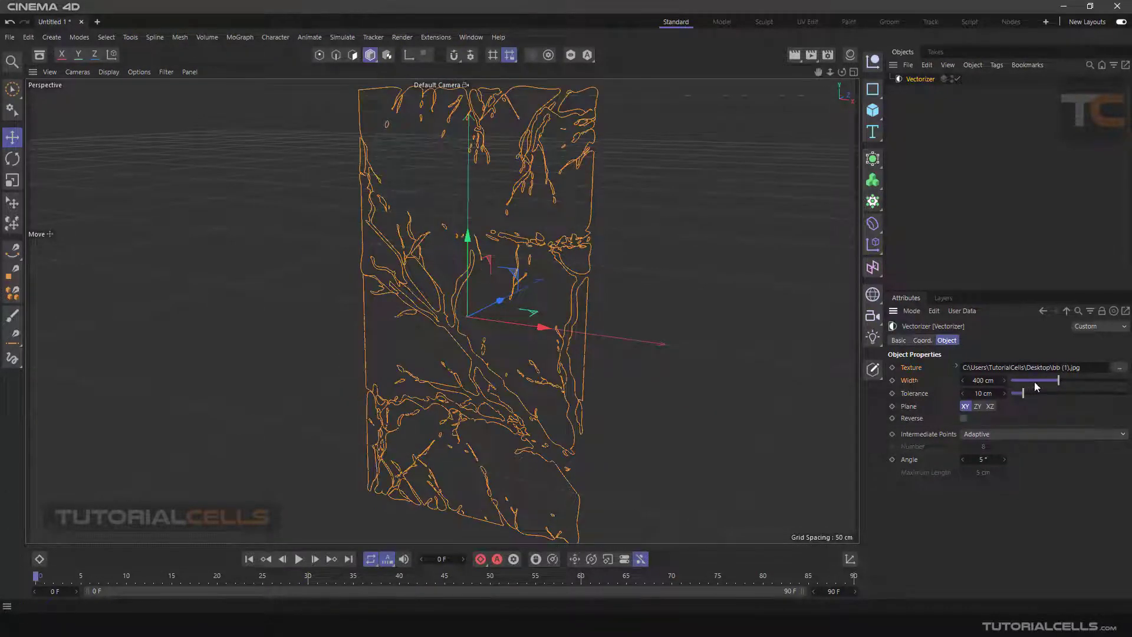
pyautogui.moveTo(1060, 379); pyautogui.dragTo(1064, 376)
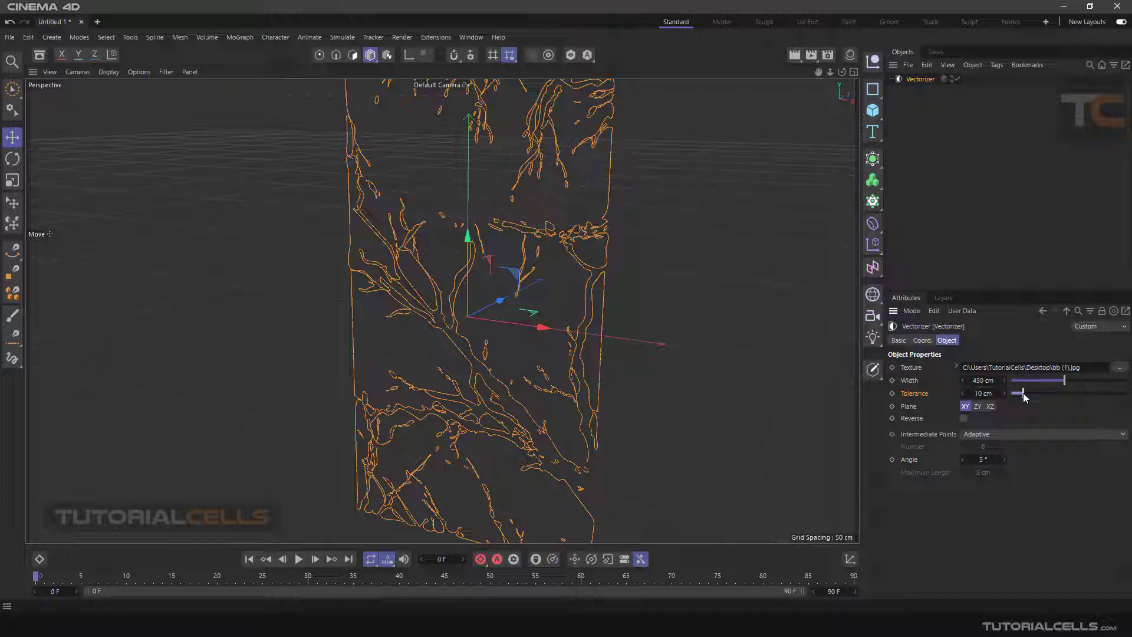
pyautogui.moveTo(1024, 393); pyautogui.dragTo(1055, 394)
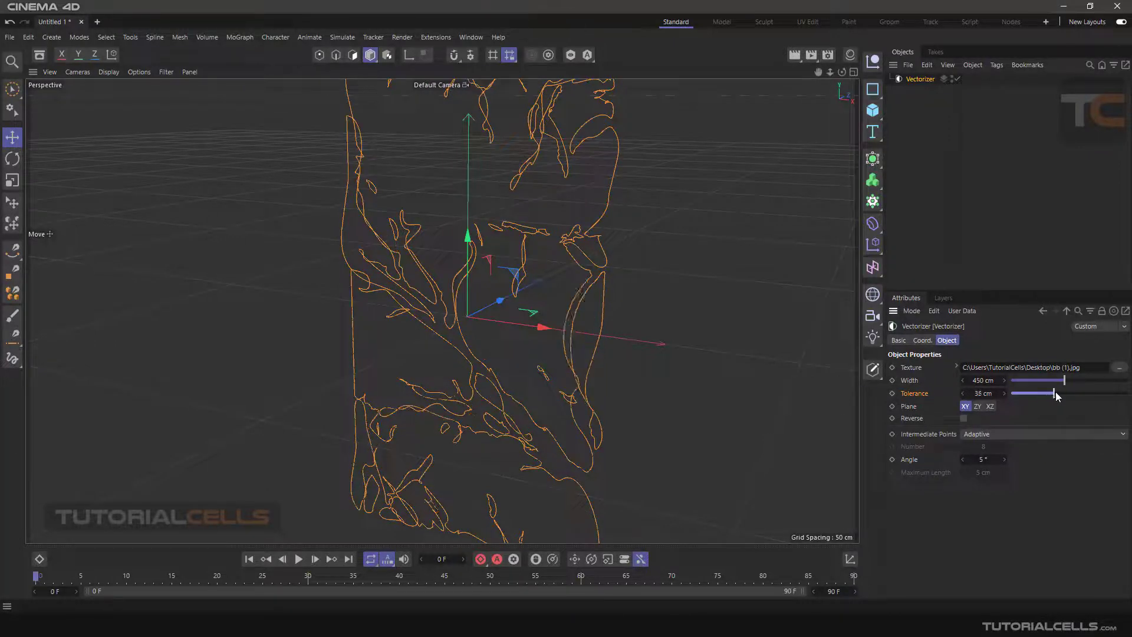
pyautogui.scroll(-3, 537, 215)
pyautogui.scroll(2, 442, 295)
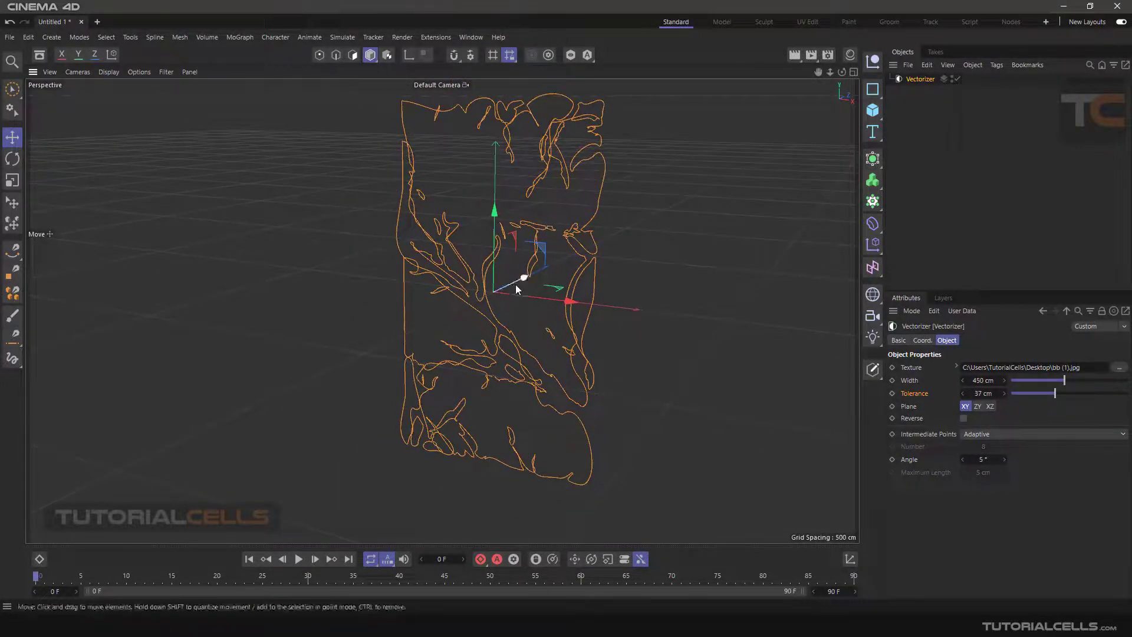
pyautogui.moveTo(1056, 394); pyautogui.dragTo(1032, 394)
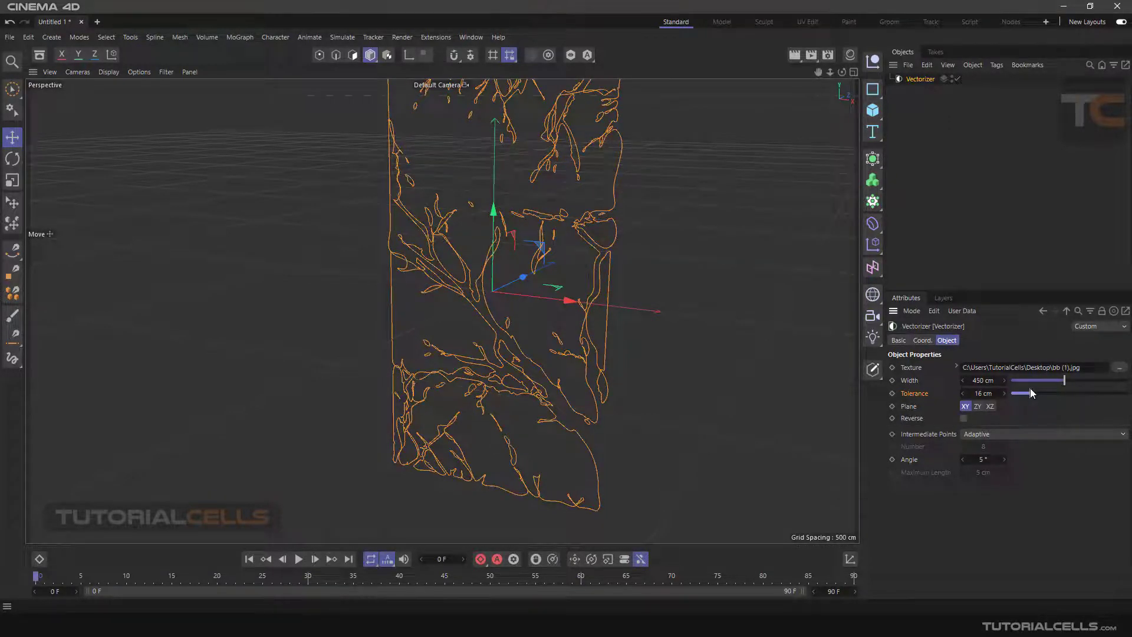
pyautogui.keyDown('alt'); pyautogui.moveTo(476, 240); pyautogui.dragTo(494, 251); pyautogui.keyUp('alt')
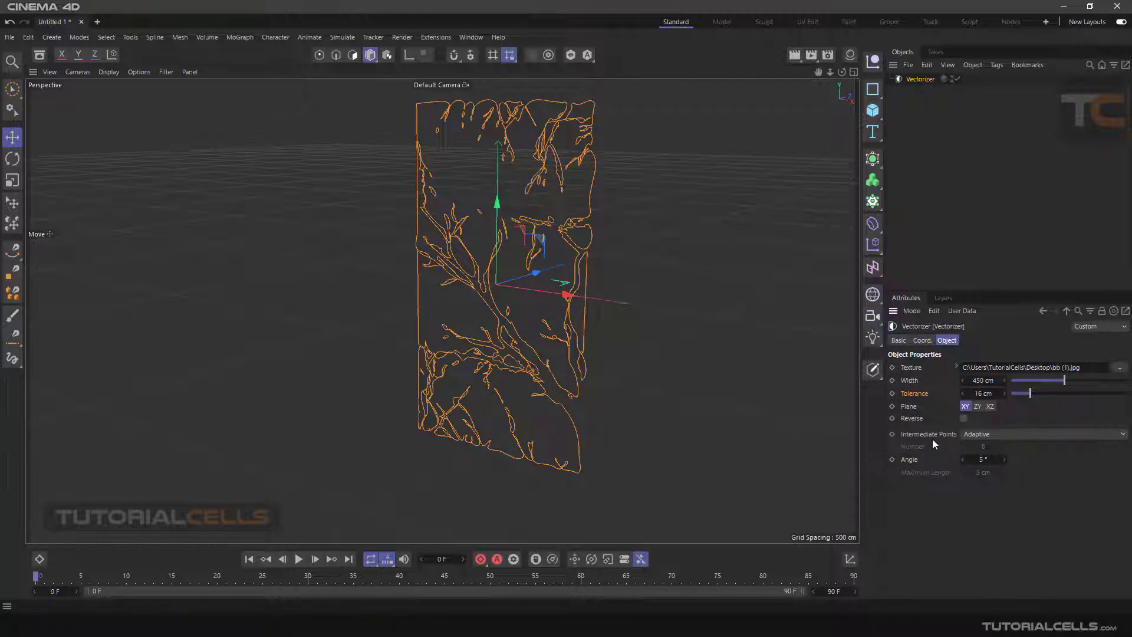
# Switch Intermediate Points to Subdivided and check the traced splines at an angle
pyautogui.click(985, 434)
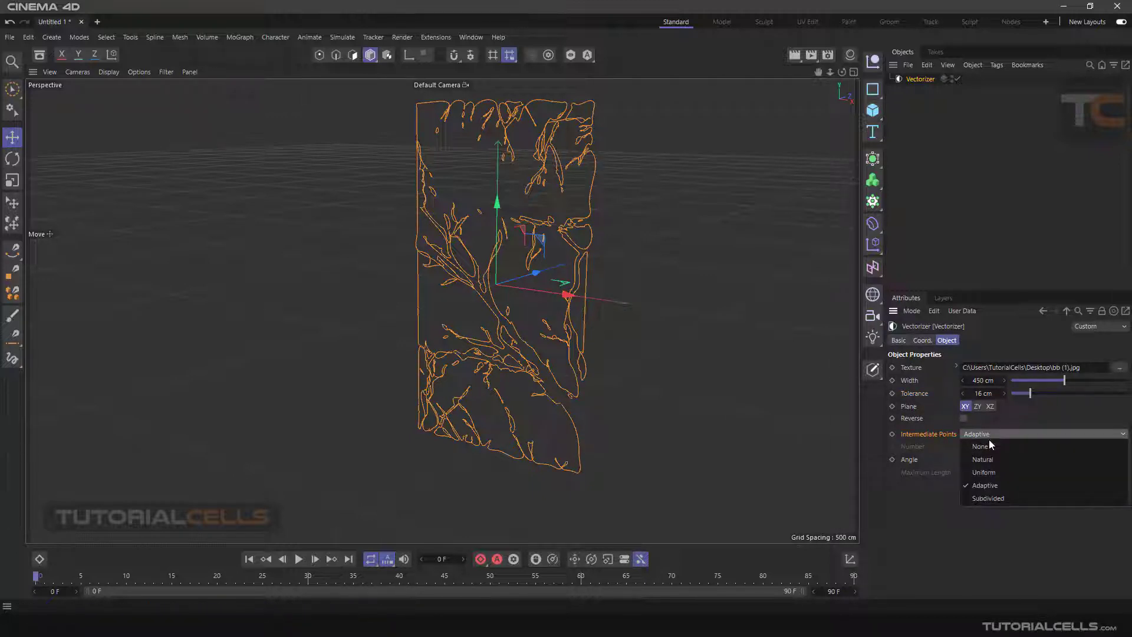
pyautogui.click(982, 500)
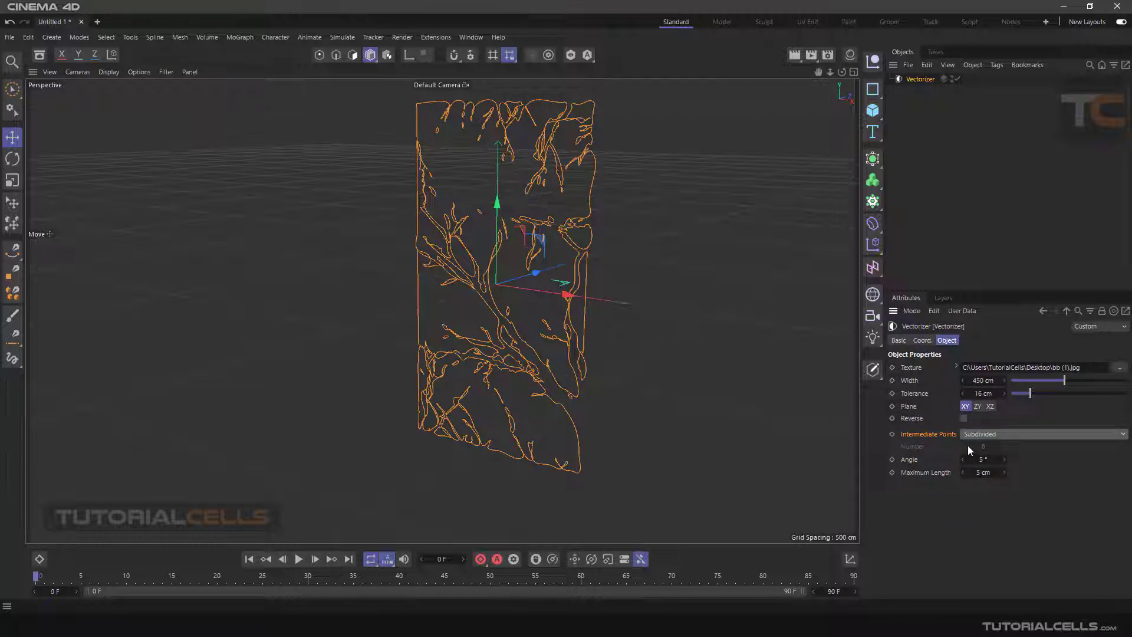
pyautogui.keyDown('alt'); pyautogui.moveTo(606, 316); pyautogui.dragTo(555, 281); pyautogui.keyUp('alt')
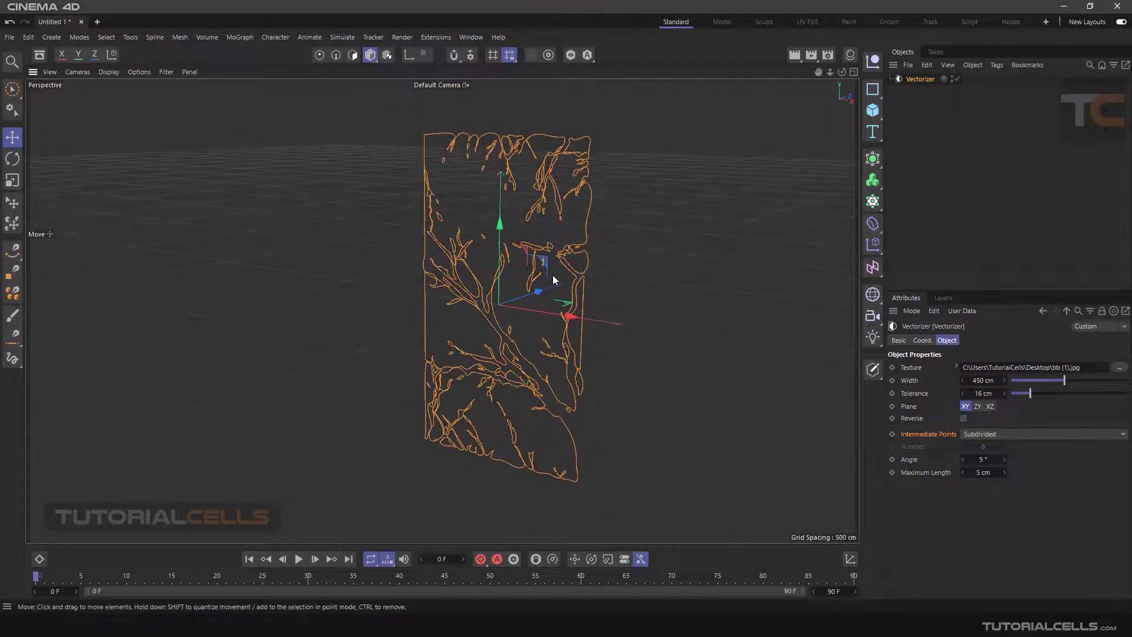
# Add an Extrude generator with the Vectorizer as its child
pyautogui.click(873, 159)
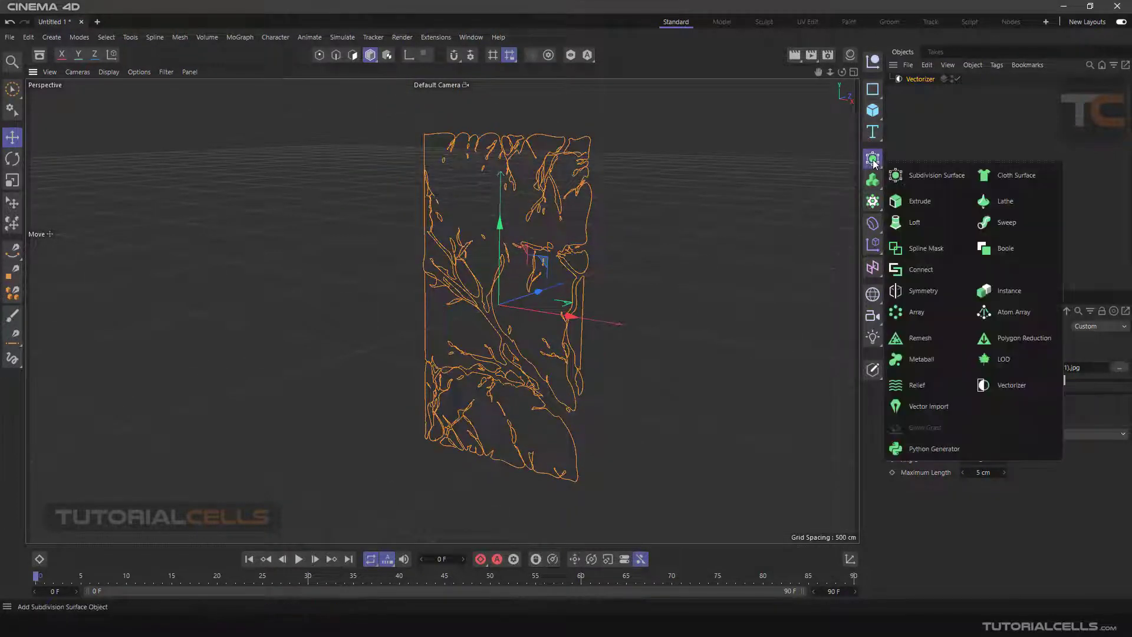
pyautogui.keyDown('alt'); pyautogui.click(906, 202); pyautogui.keyUp('alt')
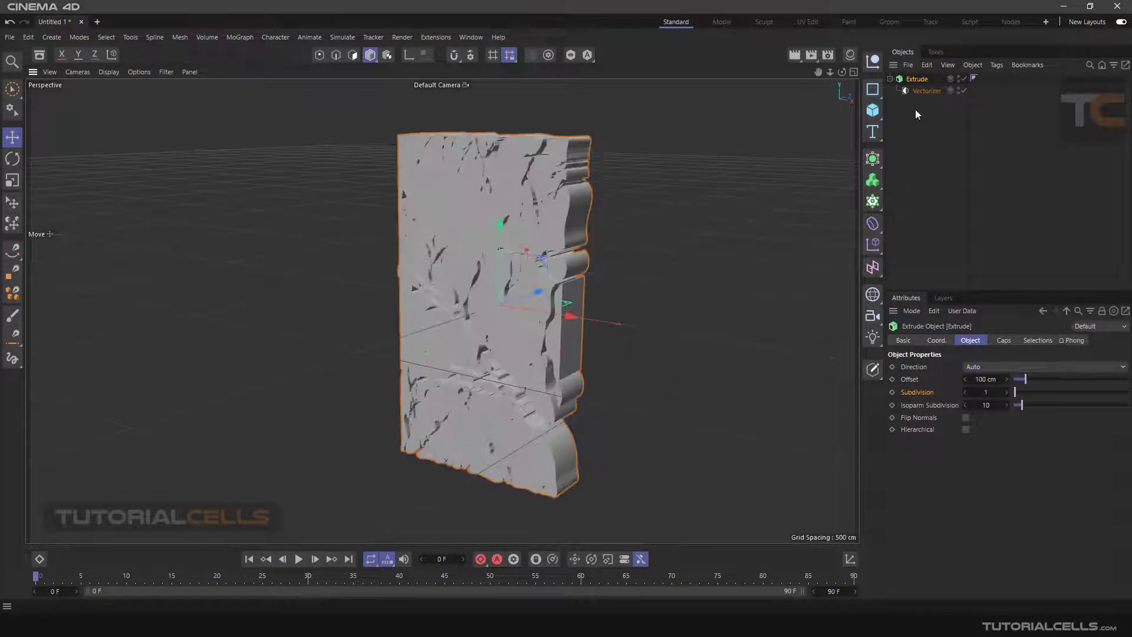
pyautogui.keyDown('alt'); pyautogui.moveTo(560, 239); pyautogui.dragTo(632, 197); pyautogui.keyUp('alt')
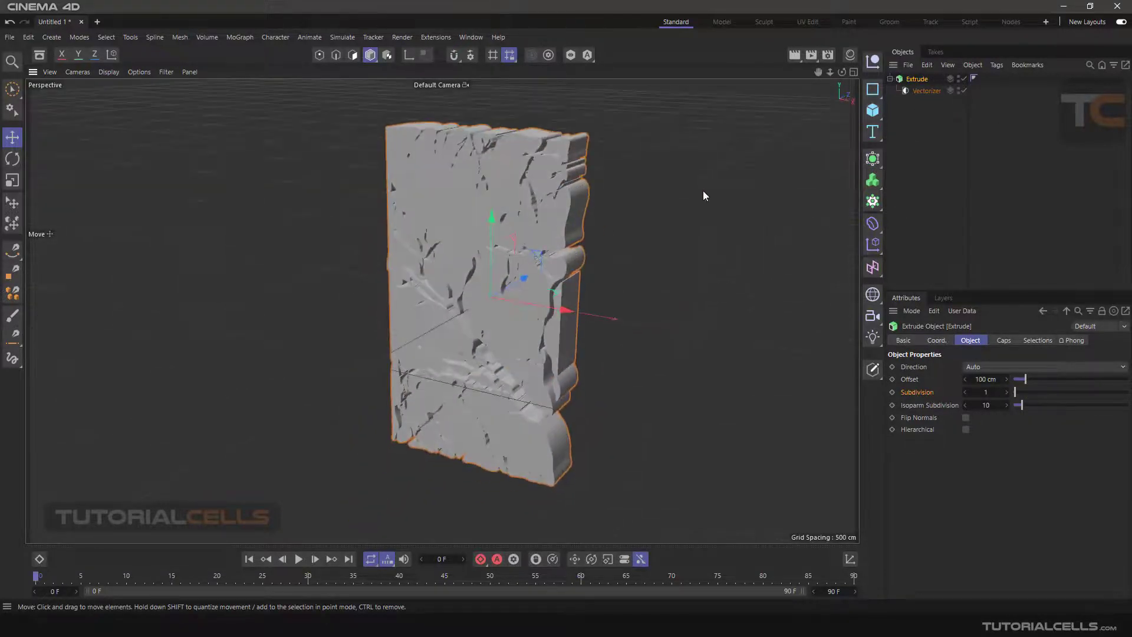
# Set the Extrude Offset to 5 cm and inspect the resulting thin slab
pyautogui.doubleClick(990, 379)
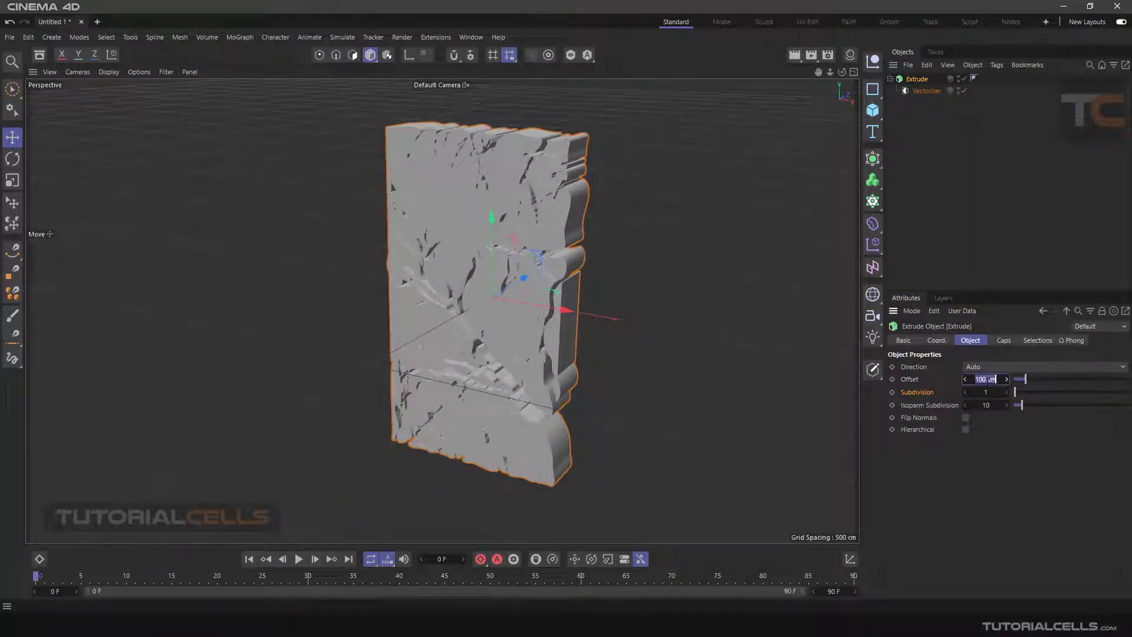
pyautogui.write('5')
pyautogui.press('Return')
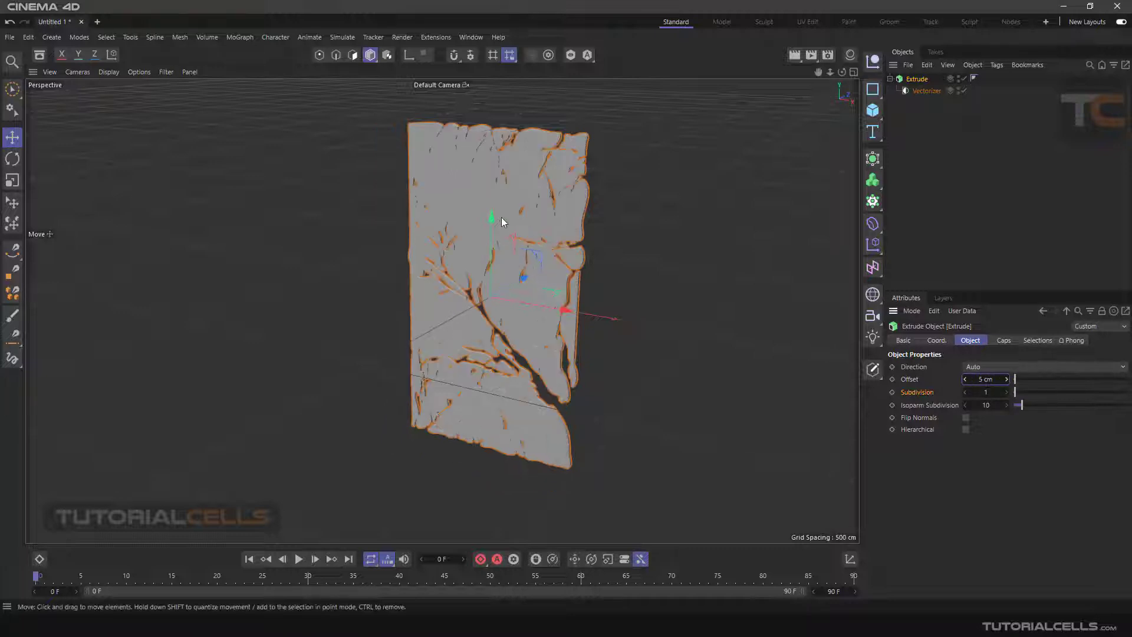
pyautogui.keyDown('alt'); pyautogui.moveTo(496, 204); pyautogui.dragTo(585, 201); pyautogui.keyUp('alt')
pyautogui.click(657, 210)
pyautogui.keyDown('alt'); pyautogui.moveTo(656, 210); pyautogui.dragTo(500, 247); pyautogui.keyUp('alt')
pyautogui.click(590, 254)
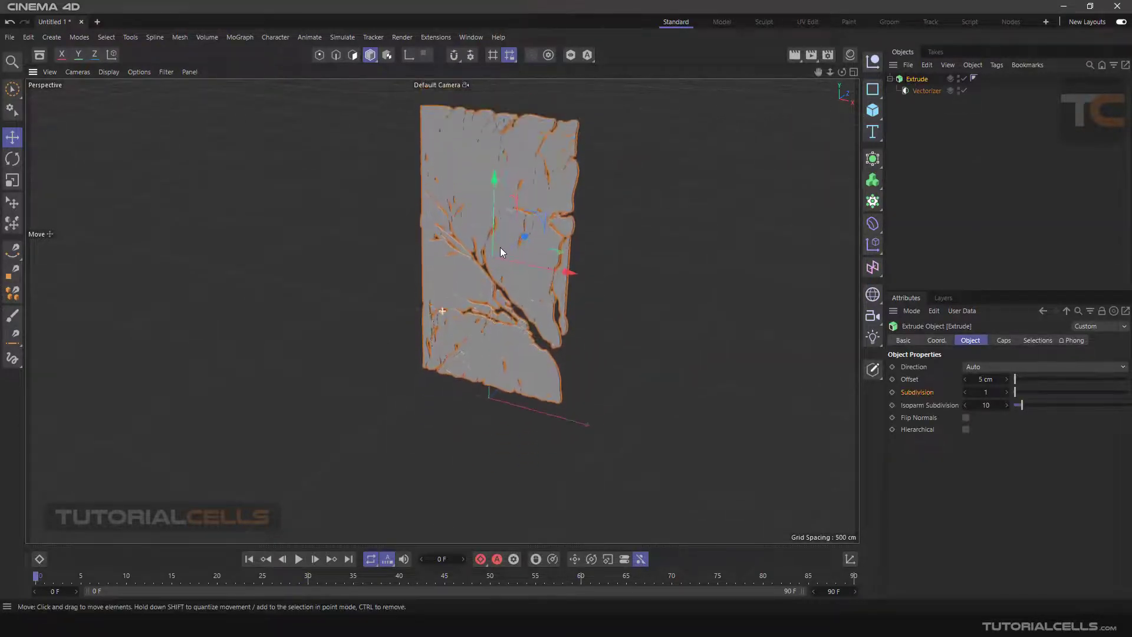
pyautogui.click(922, 91)
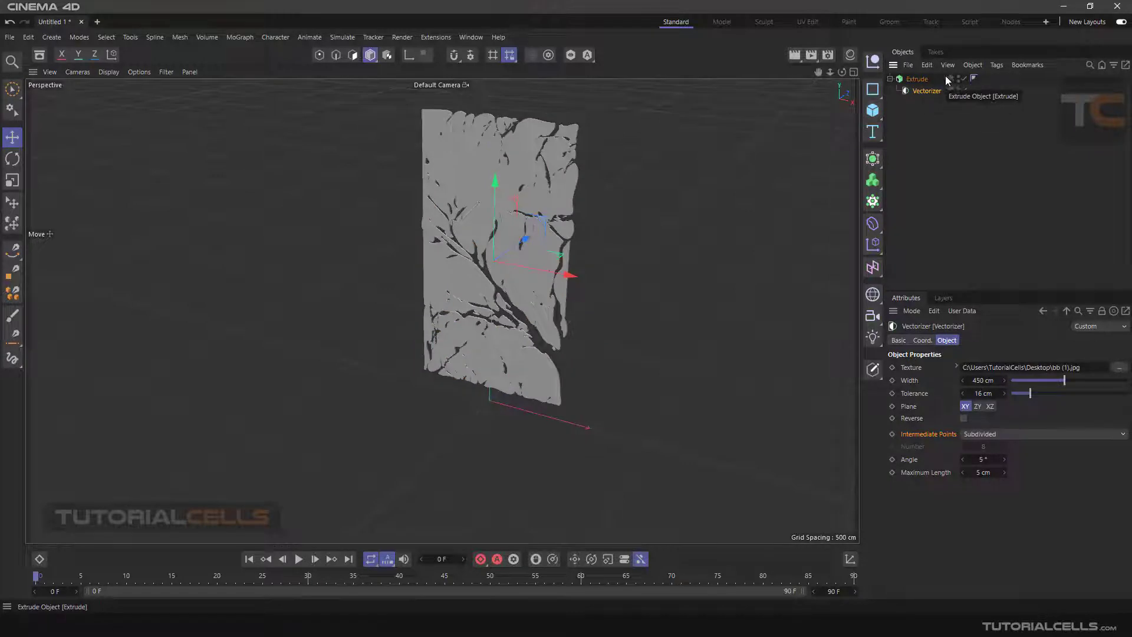
# Disable the Extrude, move the Vectorizer out, and make it an editable spline in Points mode
pyautogui.click(964, 79)
pyautogui.moveTo(933, 94); pyautogui.dragTo(908, 114)
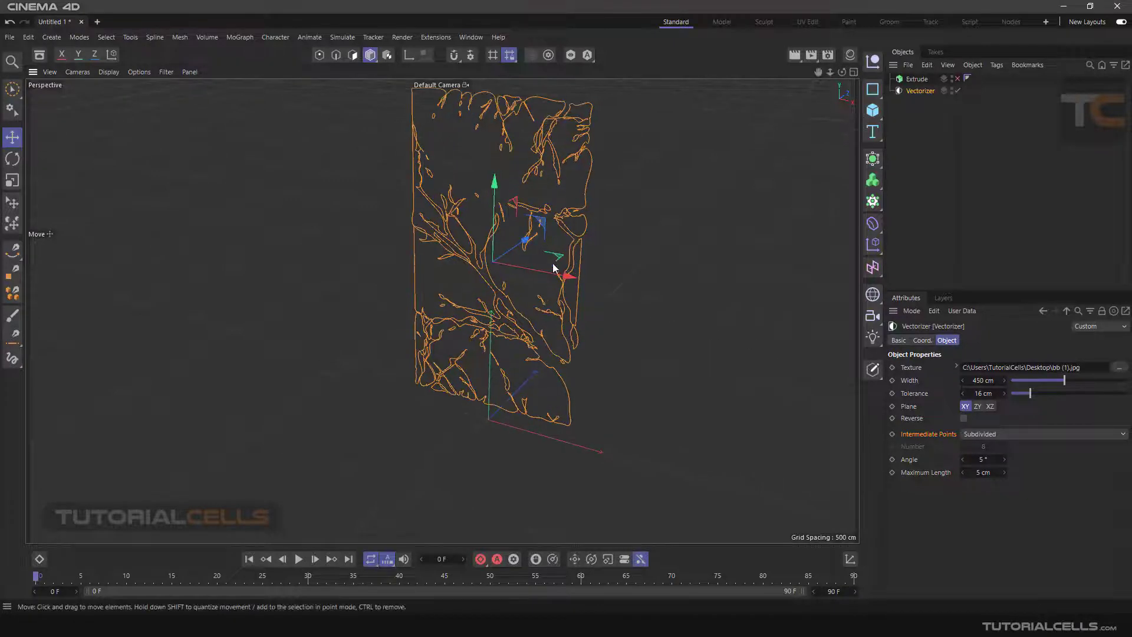
pyautogui.click(872, 369)
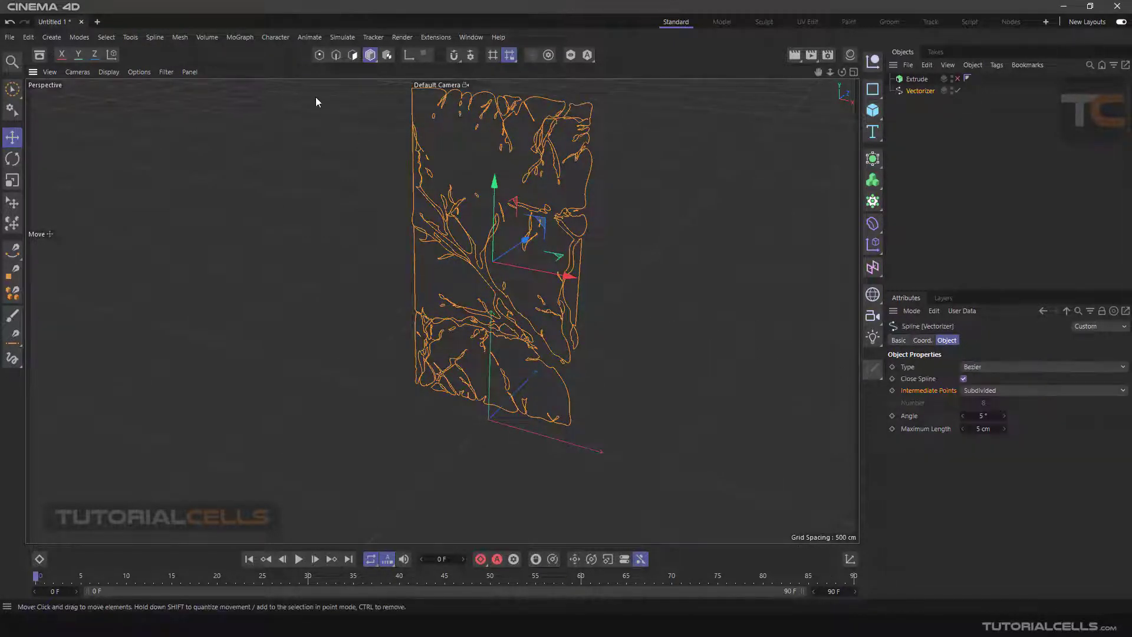
pyautogui.click(319, 55)
pyautogui.scroll(10, 514, 189)
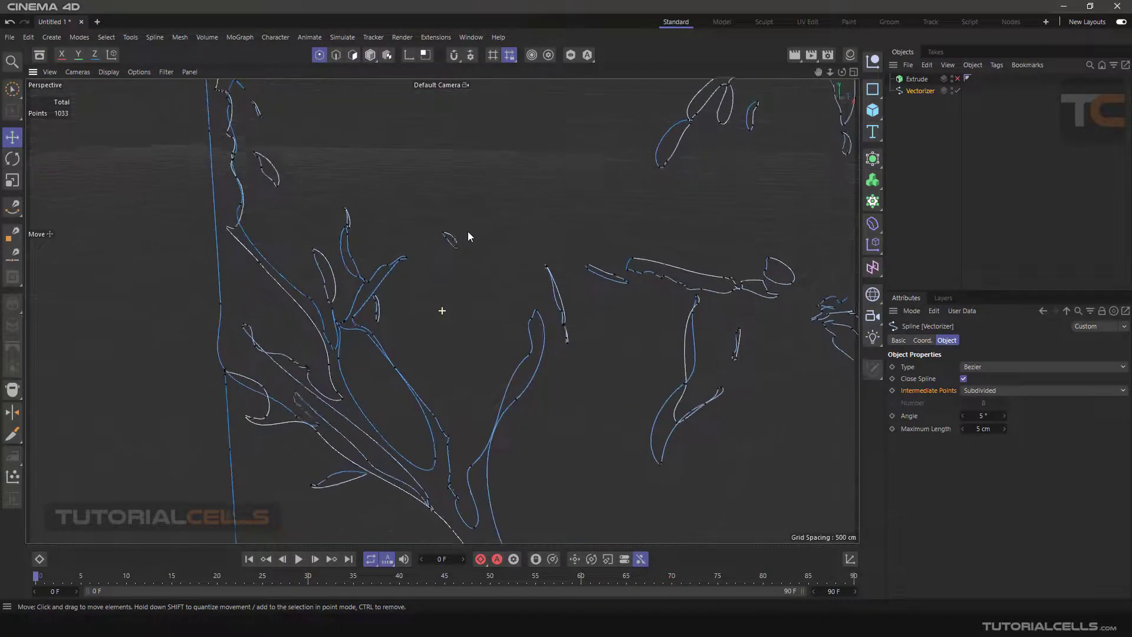
pyautogui.scroll(6, 472, 238)
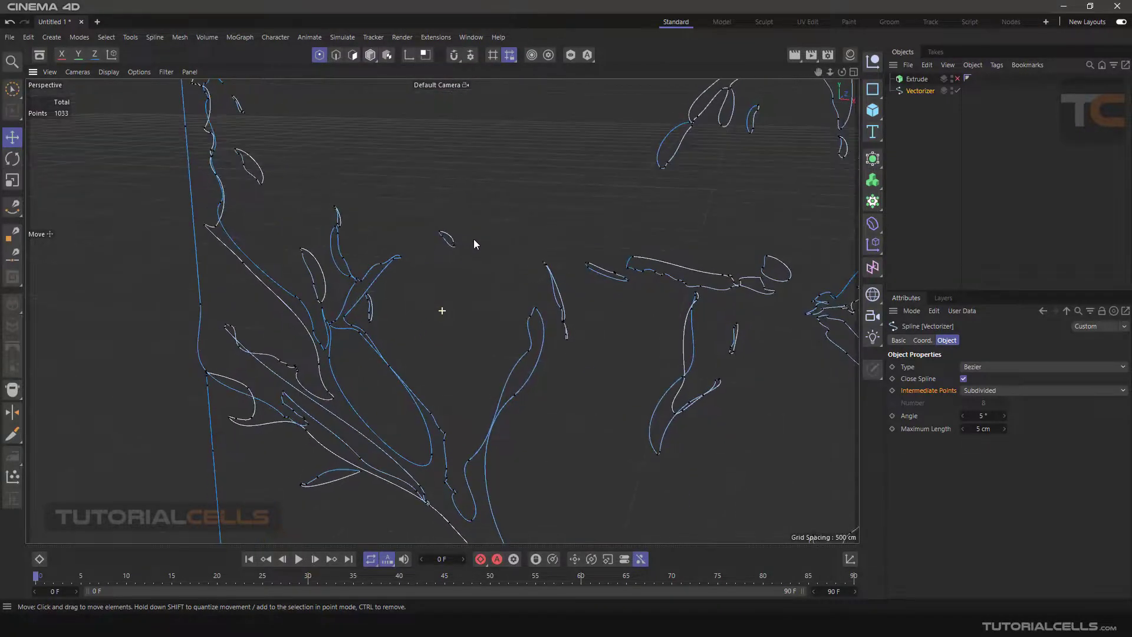
pyautogui.scroll(-12, 585, 324)
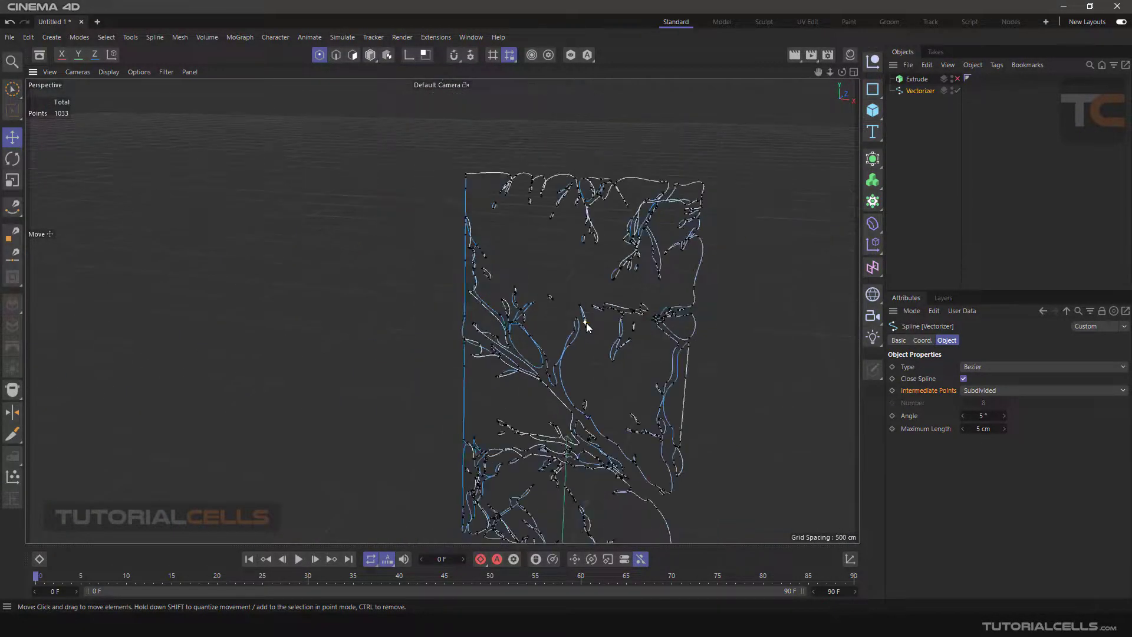
pyautogui.scroll(-5, 587, 326)
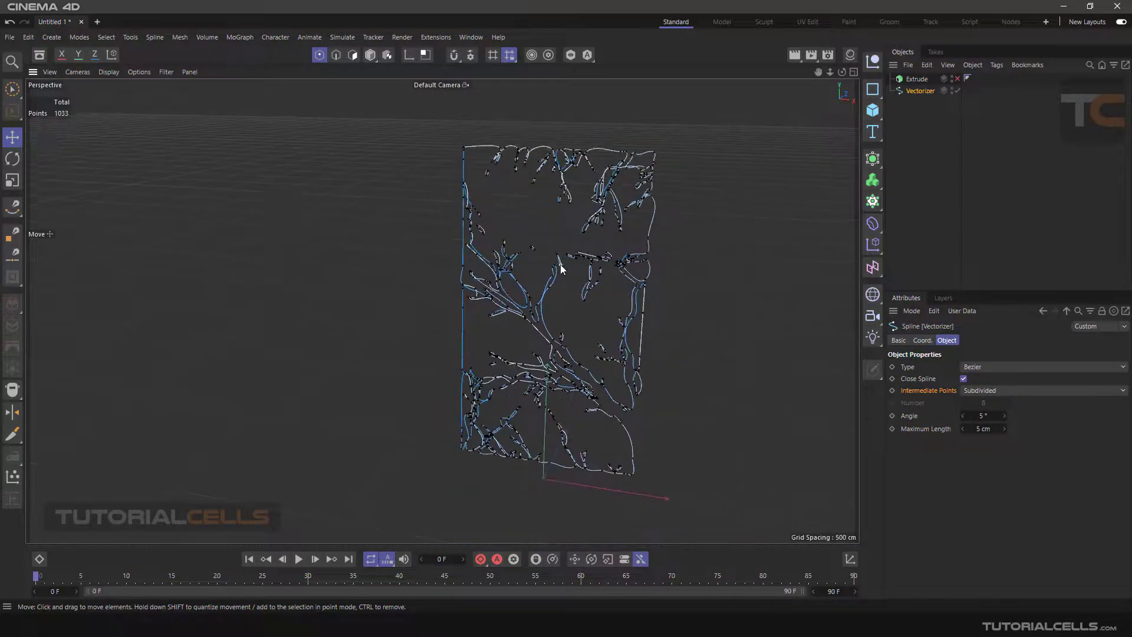